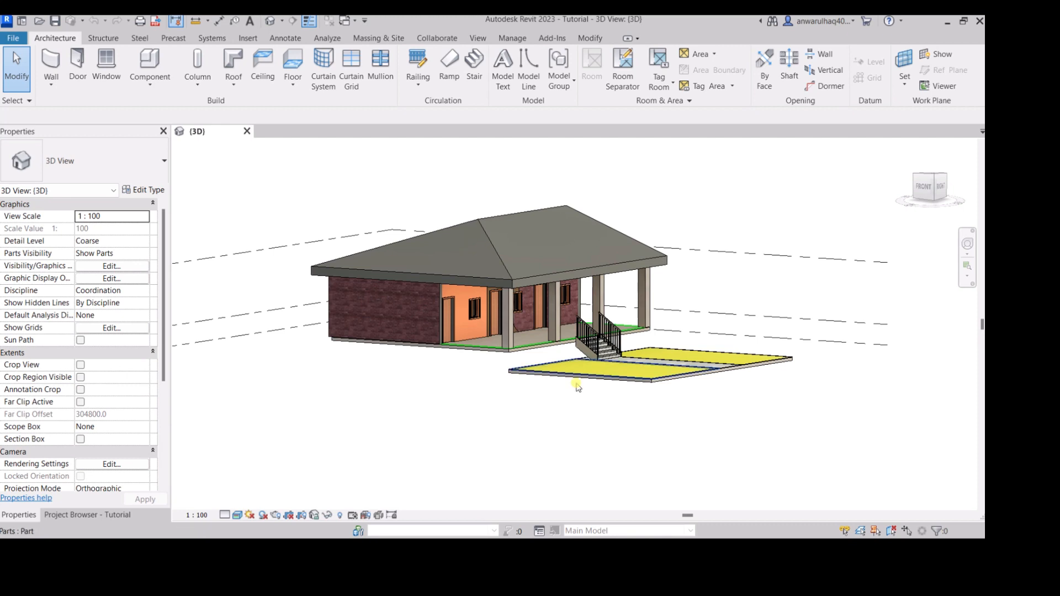
Attach the top of the 200 mm wall at the building's open gable end to the underside of the roof.
shift+middle_drag(631, 427, 376, 411)
scroll(592, 284, up, 2)
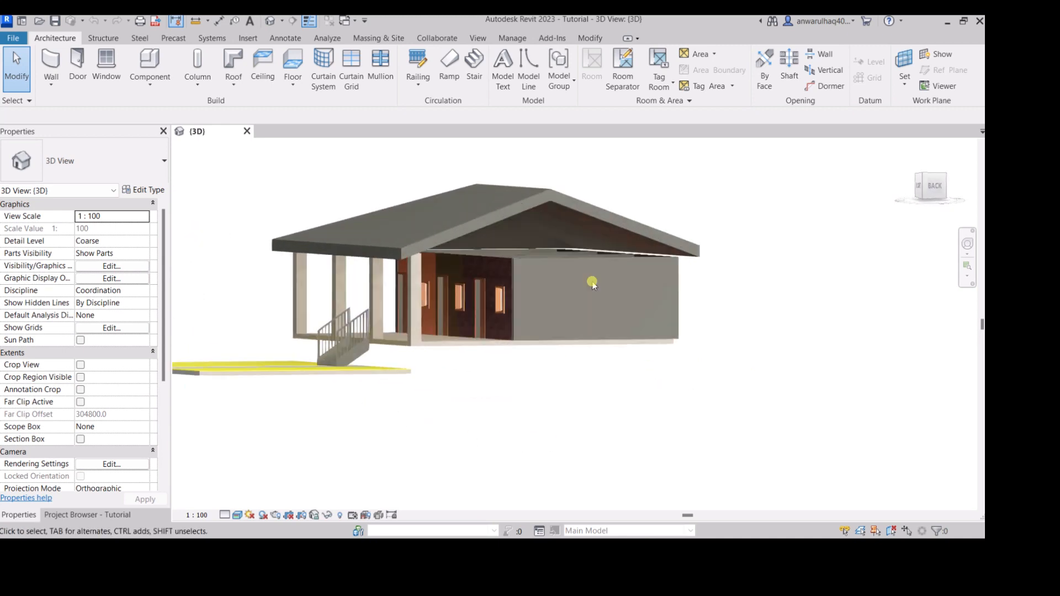
shift+middle_drag(588, 386, 508, 407)
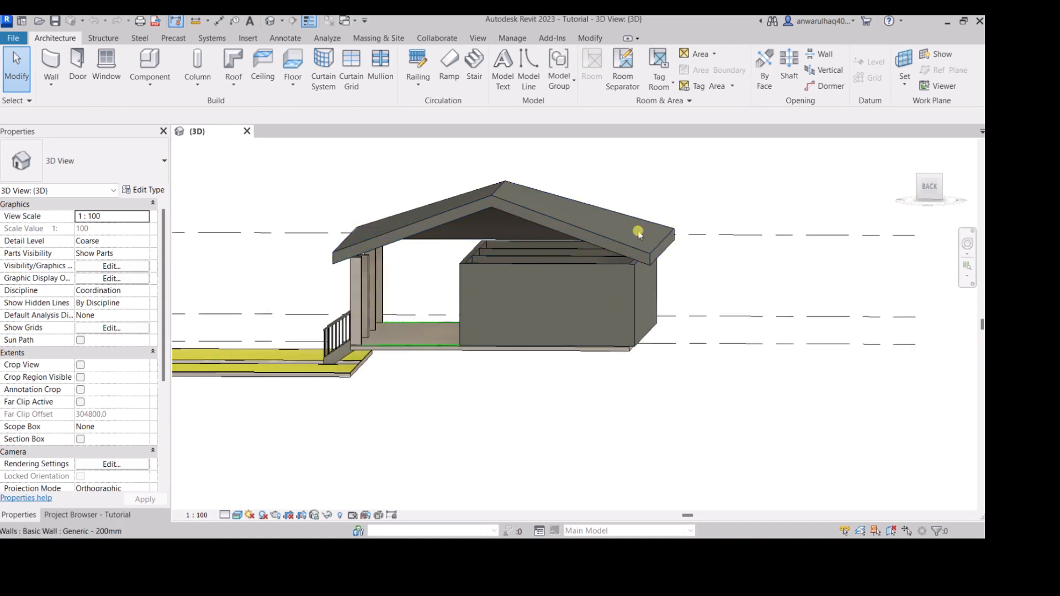
click(486, 270)
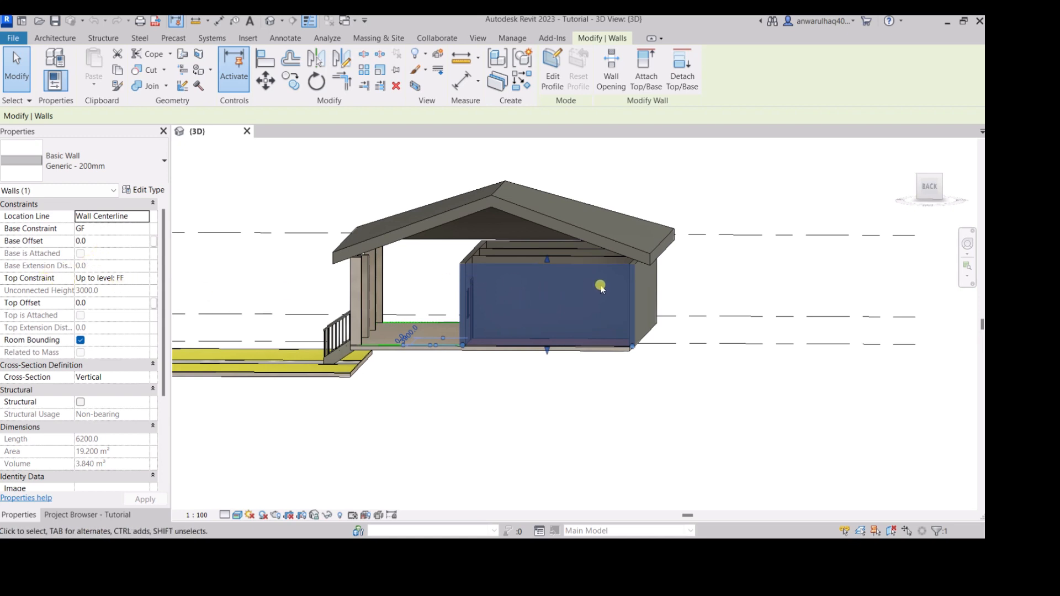
click(653, 62)
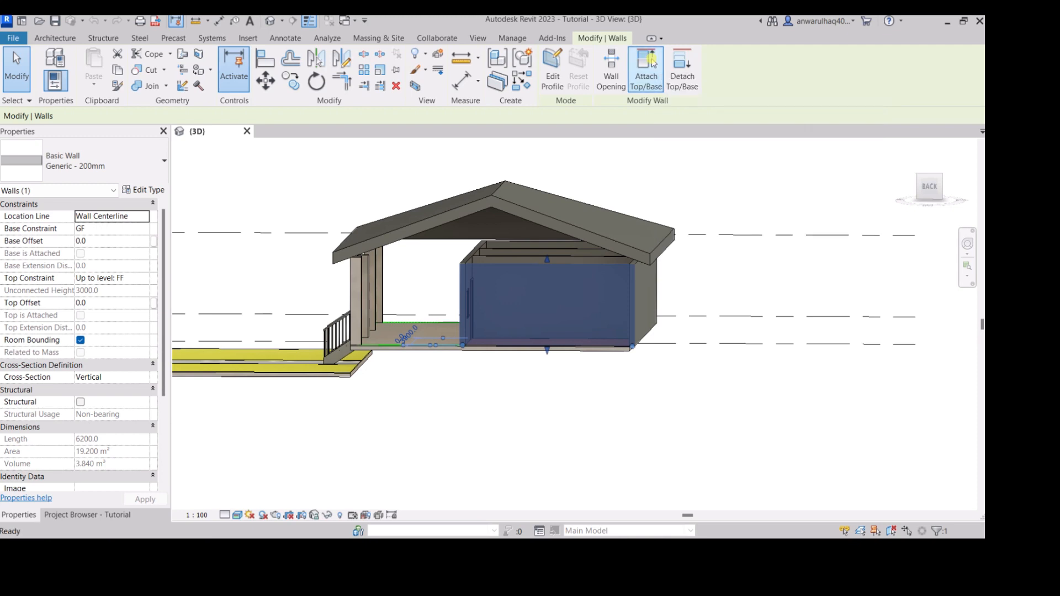
click(528, 218)
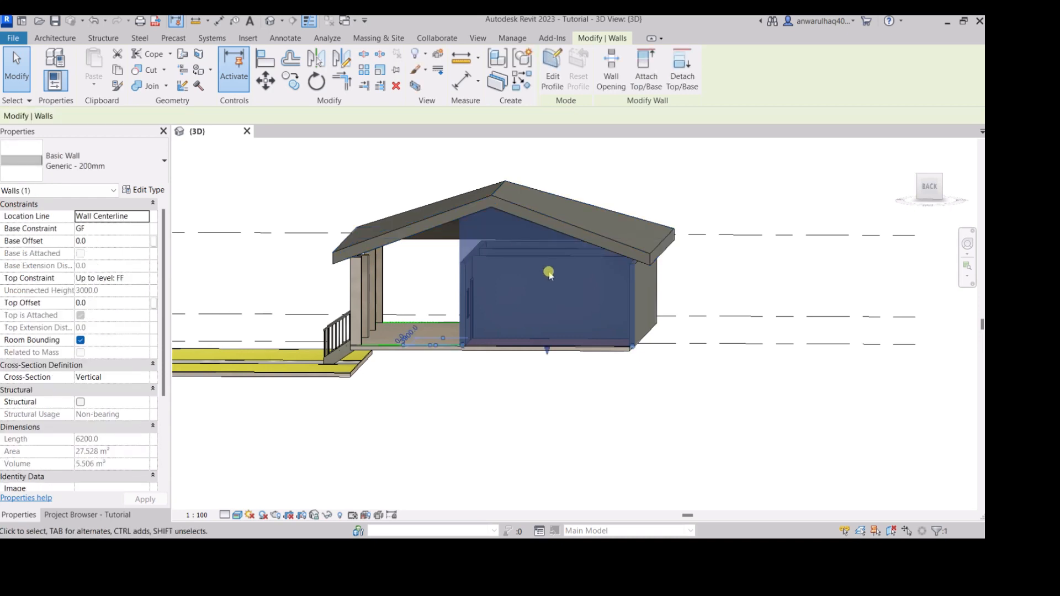
shift+middle_drag(569, 291, 646, 293)
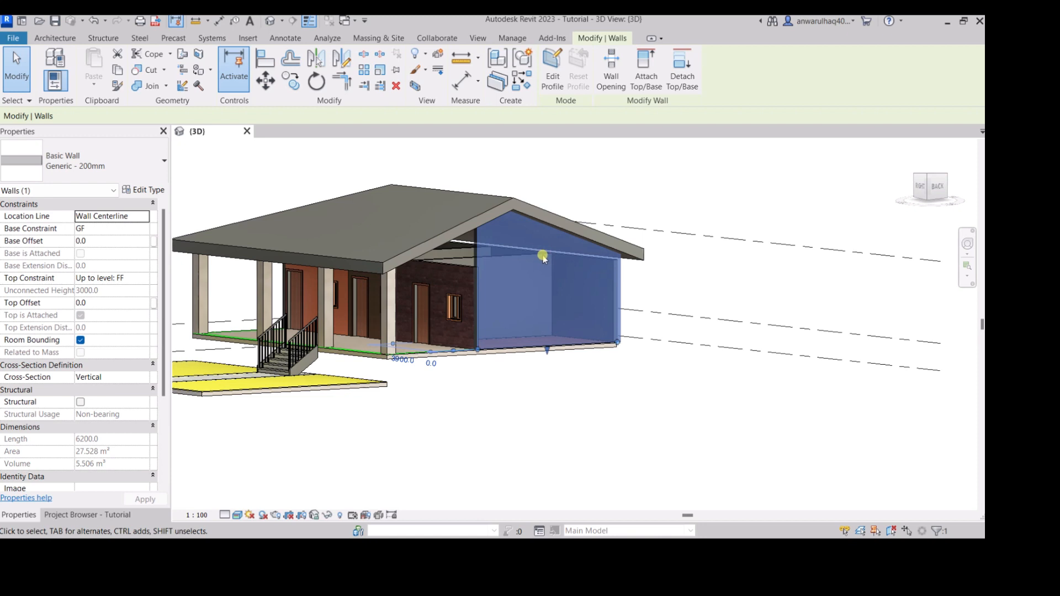
shift+middle_drag(544, 264, 455, 267)
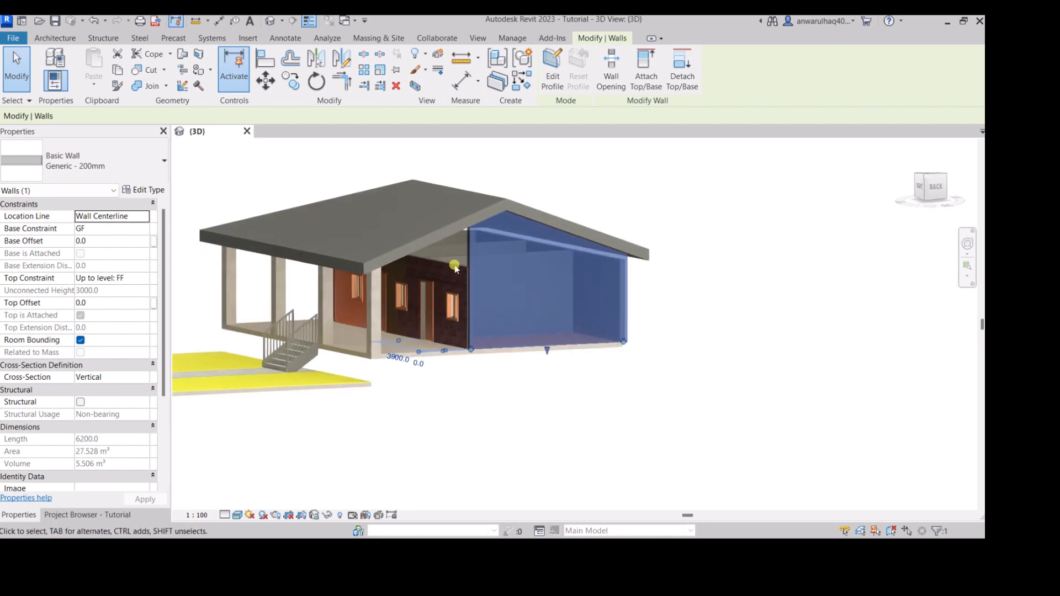
click(454, 267)
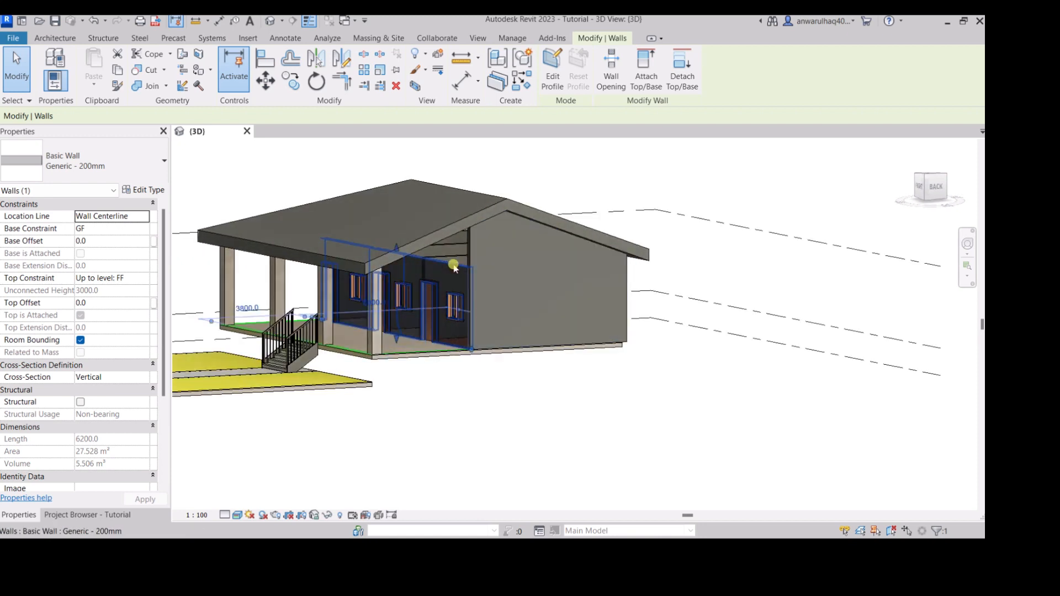
click(455, 267)
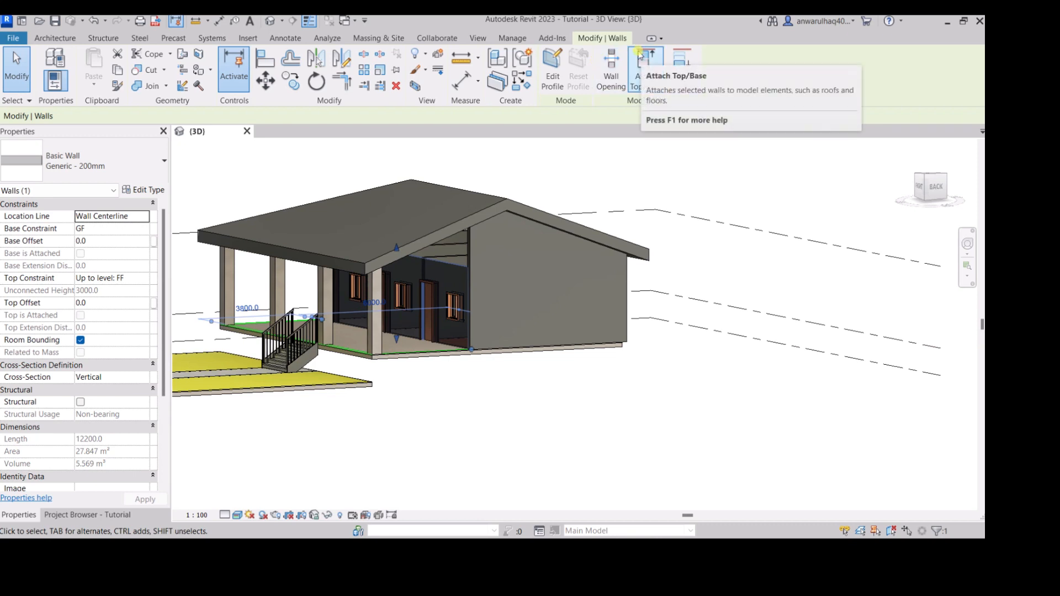
click(640, 61)
click(436, 240)
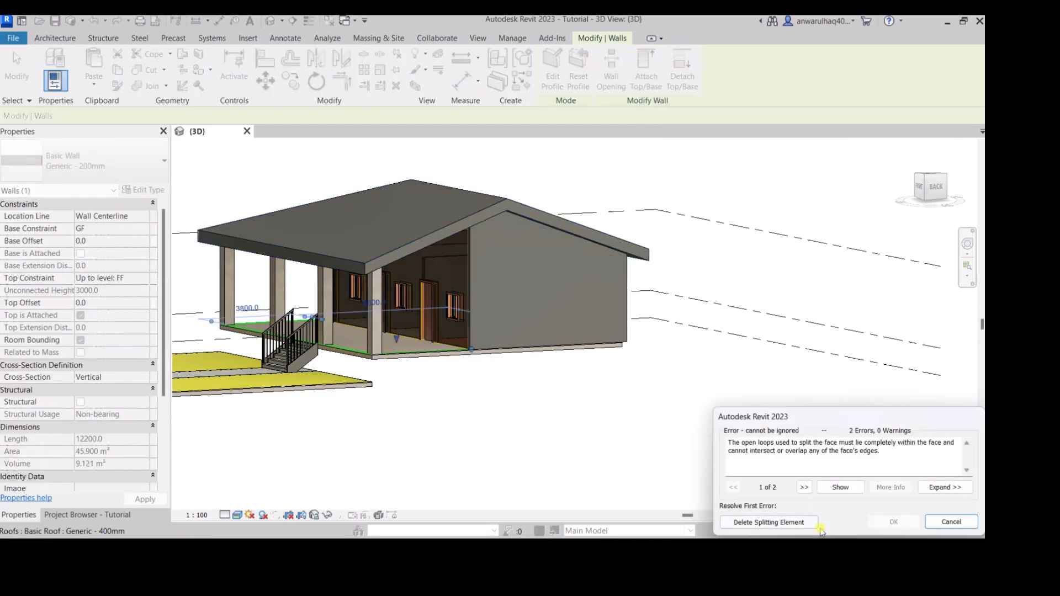
click(940, 522)
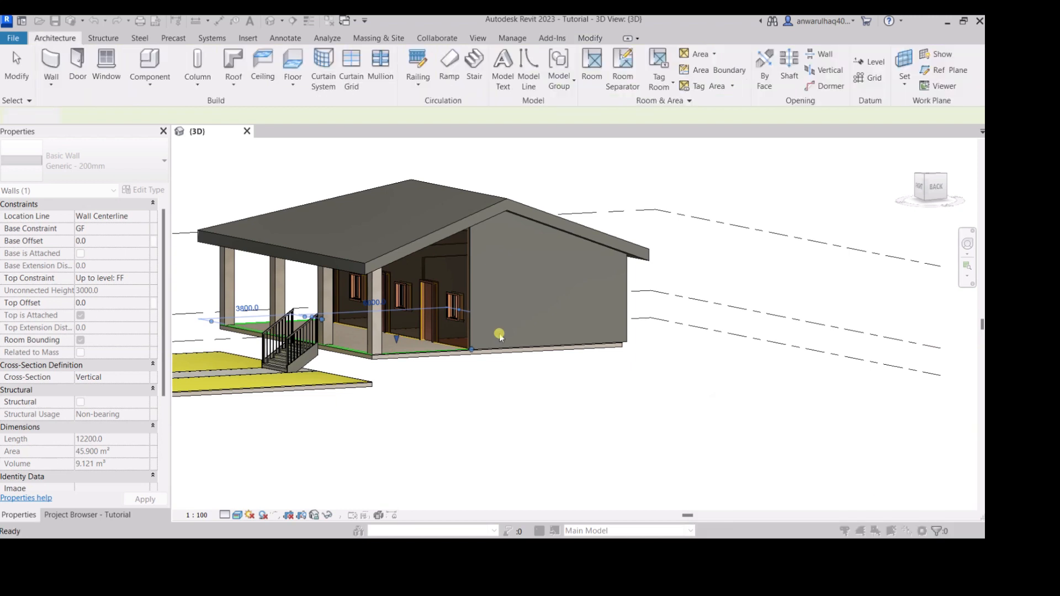
key(Escape)
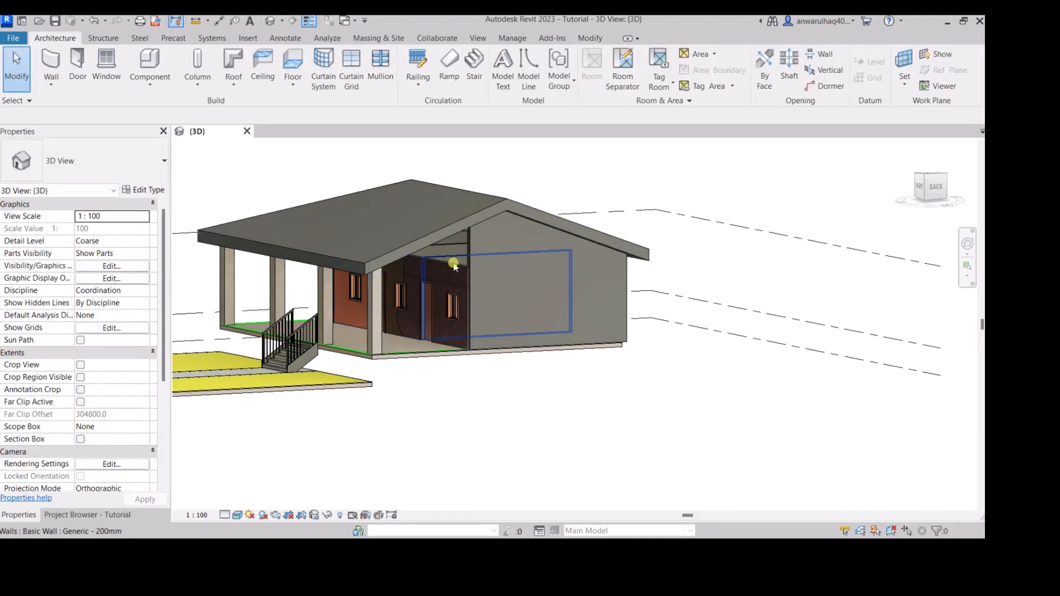
Attach the top of the long veranda wall with the doors and windows to the roof, deleting its conflicting splitting elements.
click(436, 262)
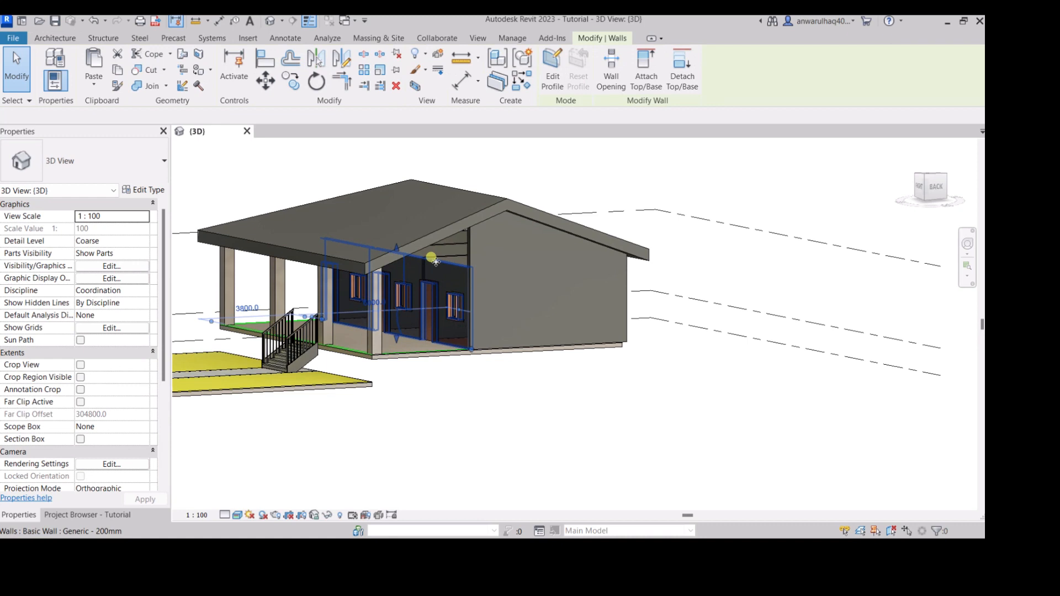
click(645, 68)
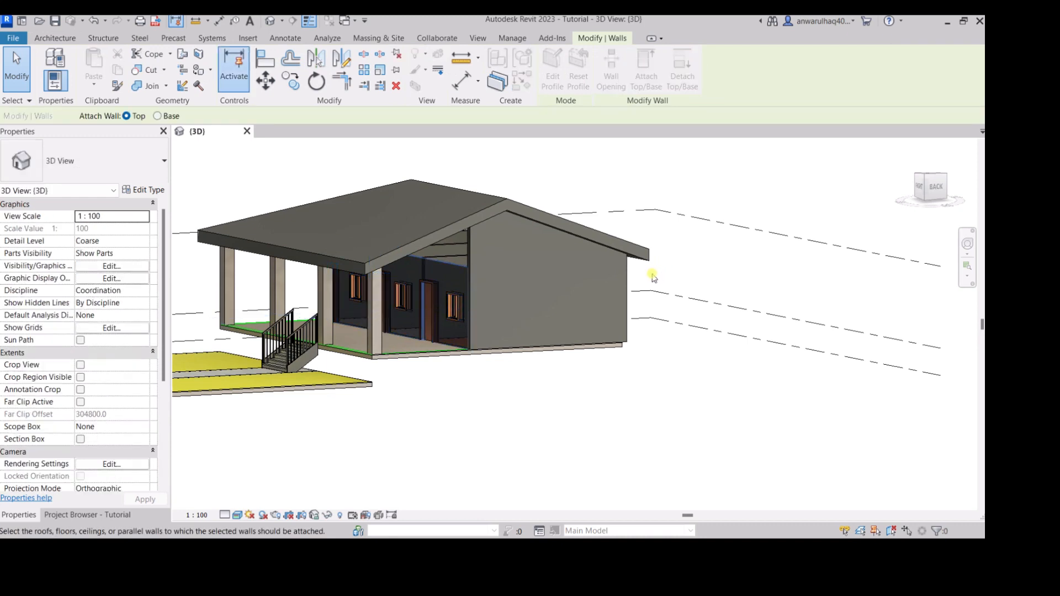
click(452, 237)
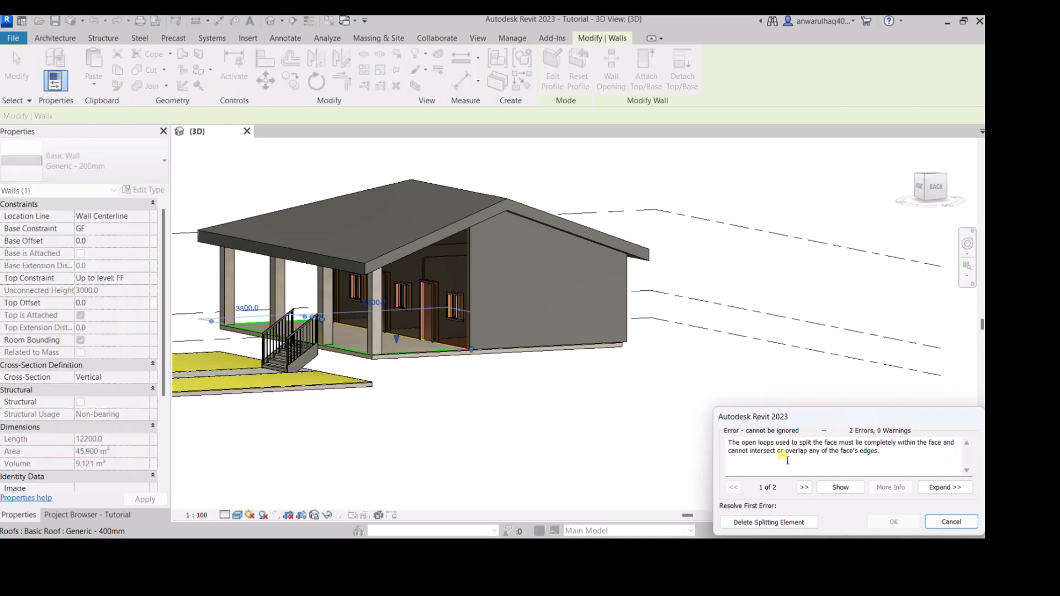
click(803, 488)
click(794, 523)
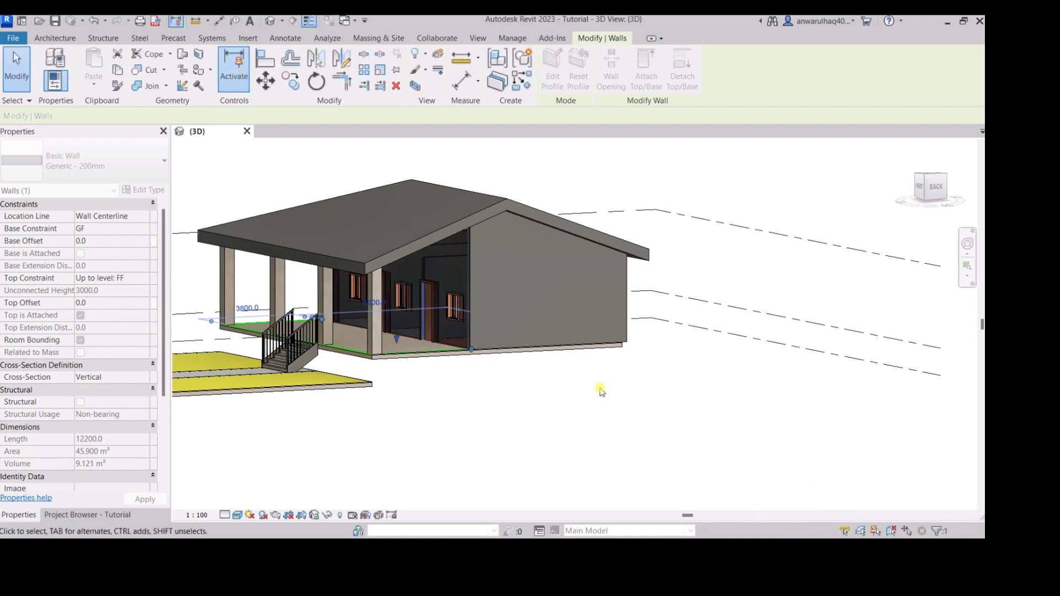
key(Escape)
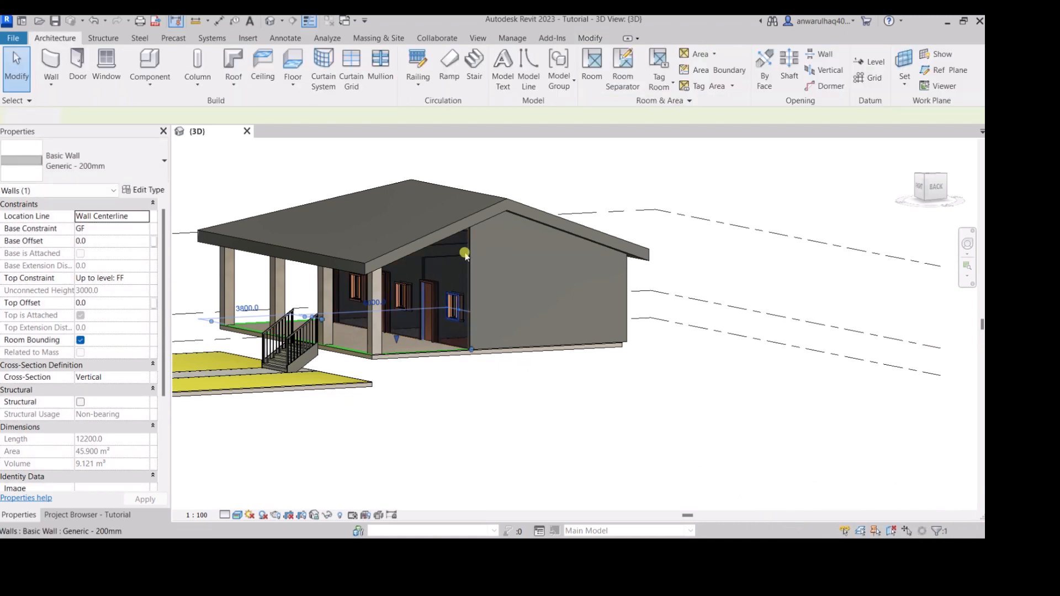
Examine how the veranda wall meets the sloping roof and the gable-end wall.
click(465, 254)
click(498, 343)
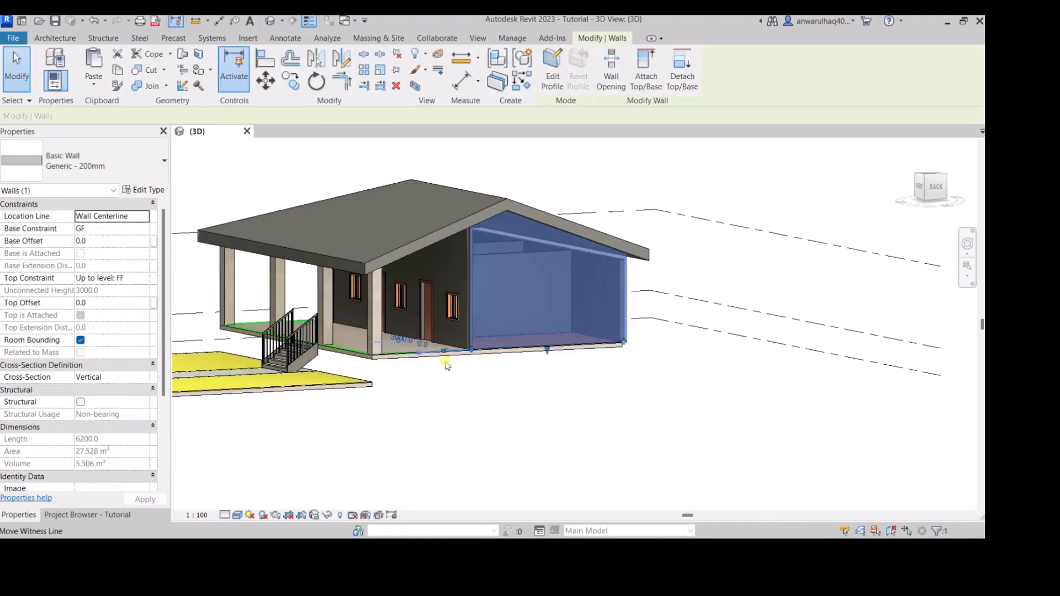
key(Escape)
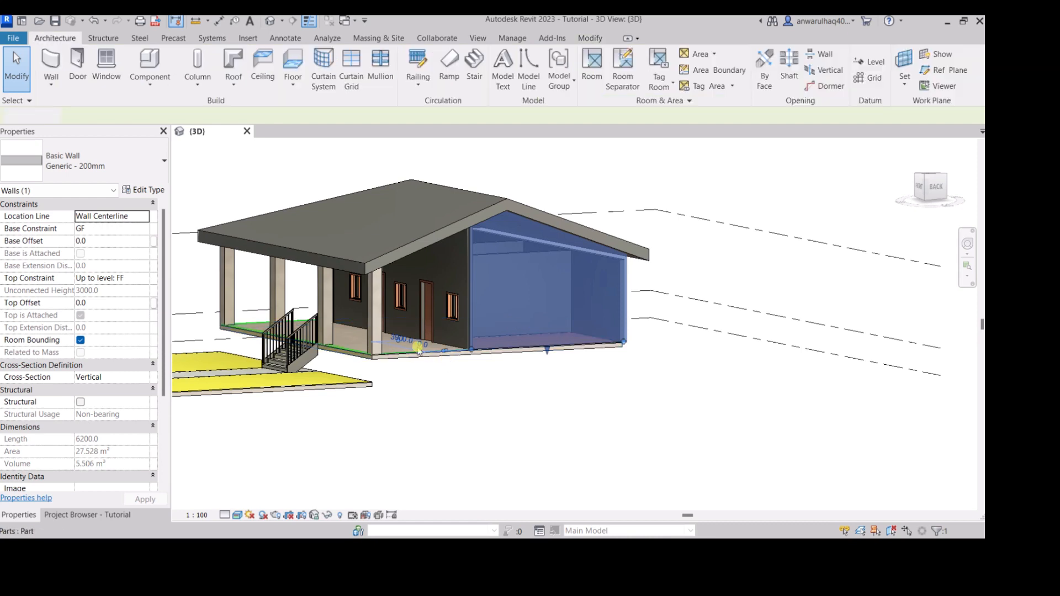
scroll(522, 335, up, 3)
middle_drag(407, 293, 531, 291)
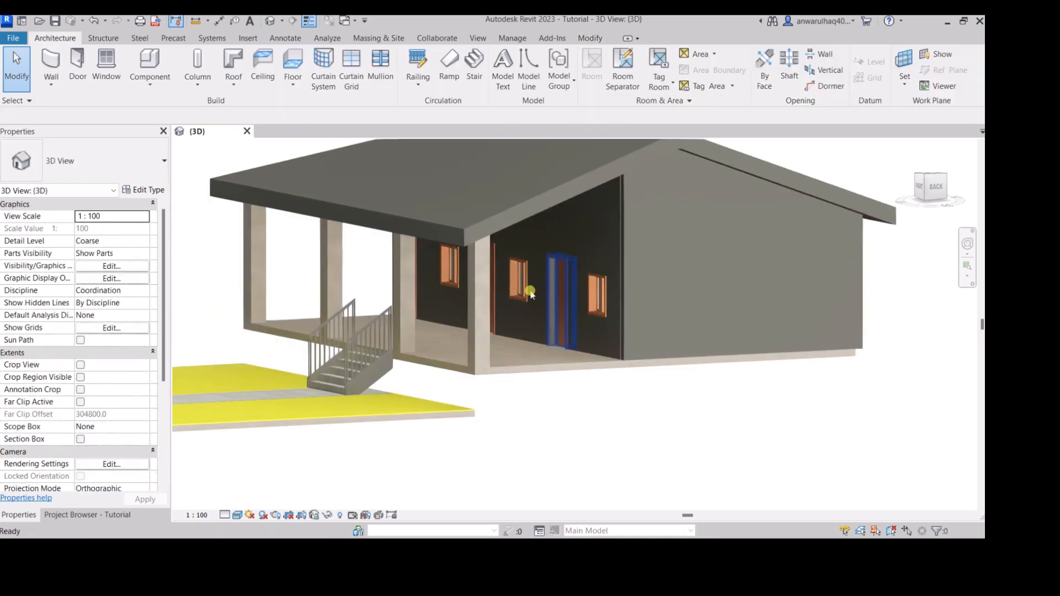
scroll(530, 292, up, 2)
scroll(614, 256, down, 3)
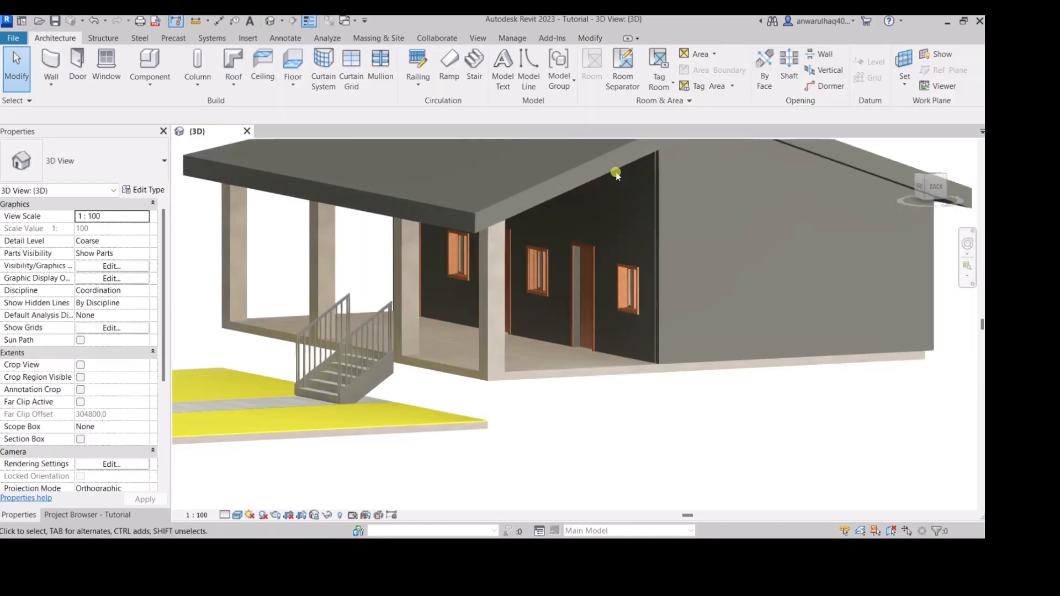
scroll(653, 182, down, 2)
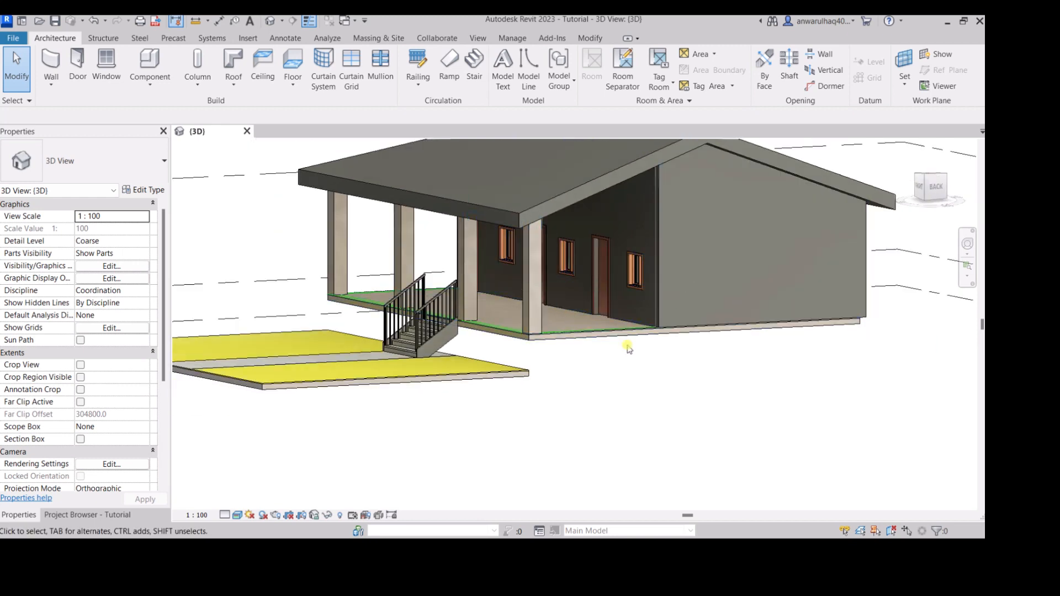
Attach the tops of the three veranda columns beyond the gable-end corner column to the roof, using Minimum Intersection justification.
shift+middle_drag(628, 347, 572, 313)
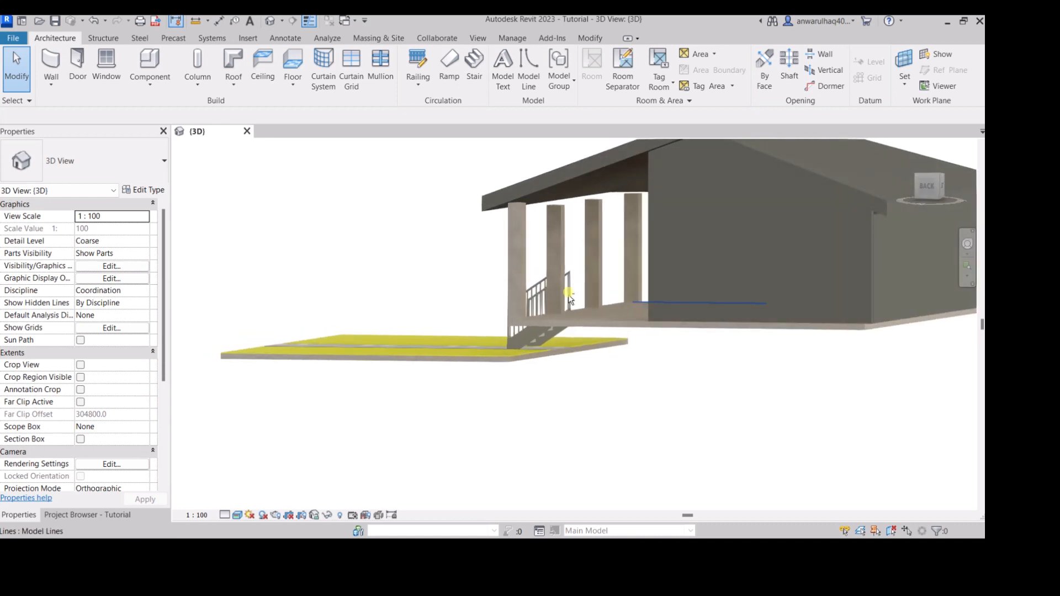
click(560, 229)
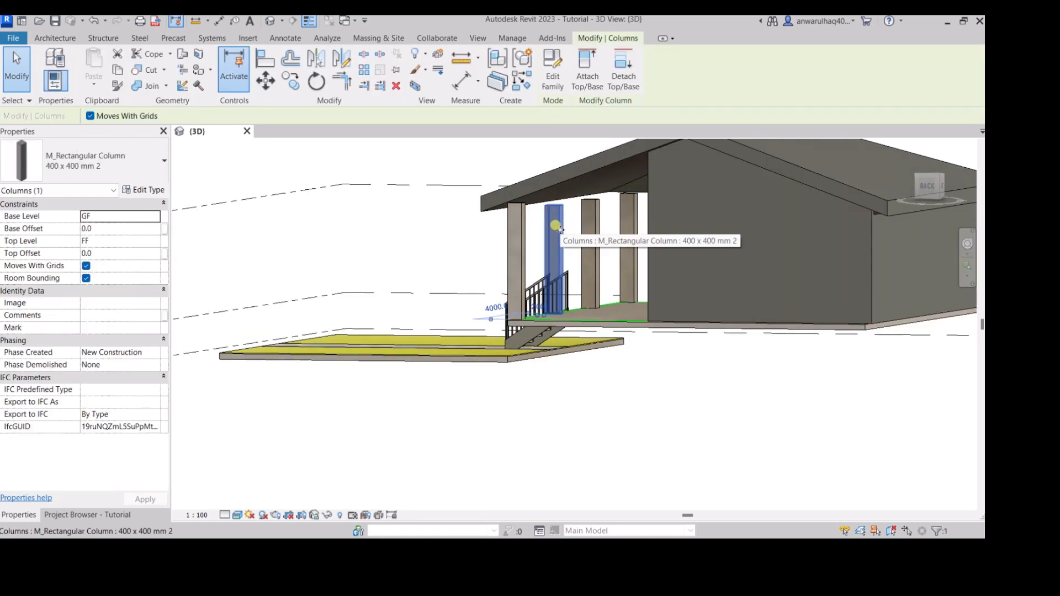
ctrl+click(592, 232)
ctrl+click(631, 233)
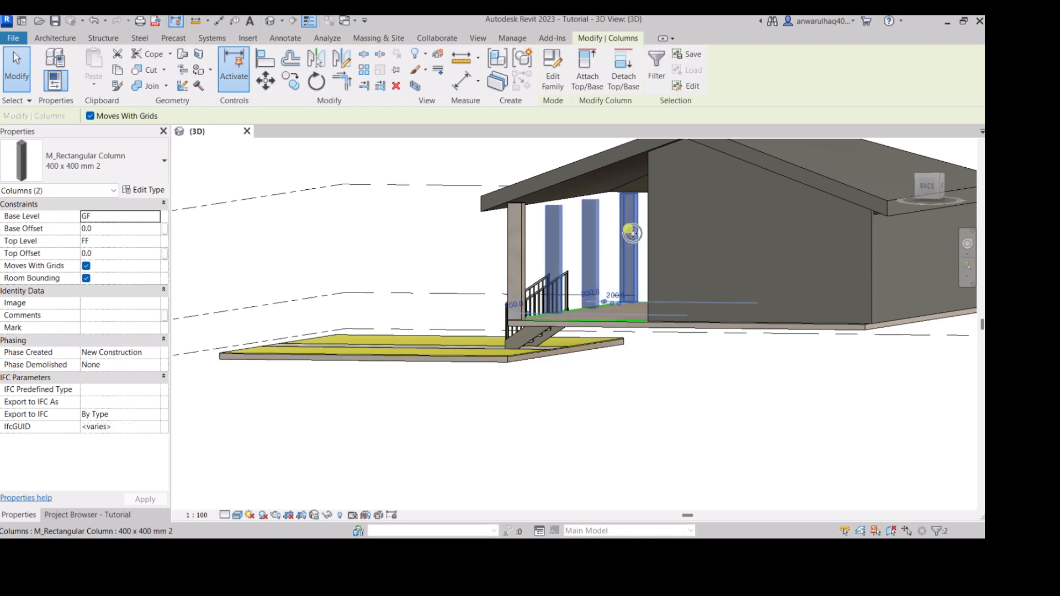
click(591, 55)
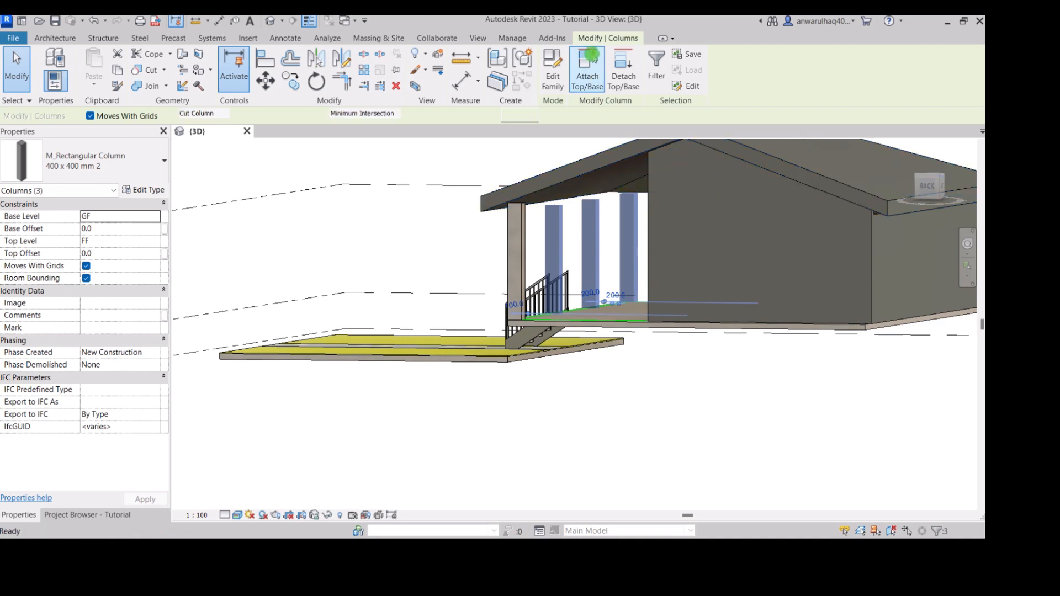
click(600, 173)
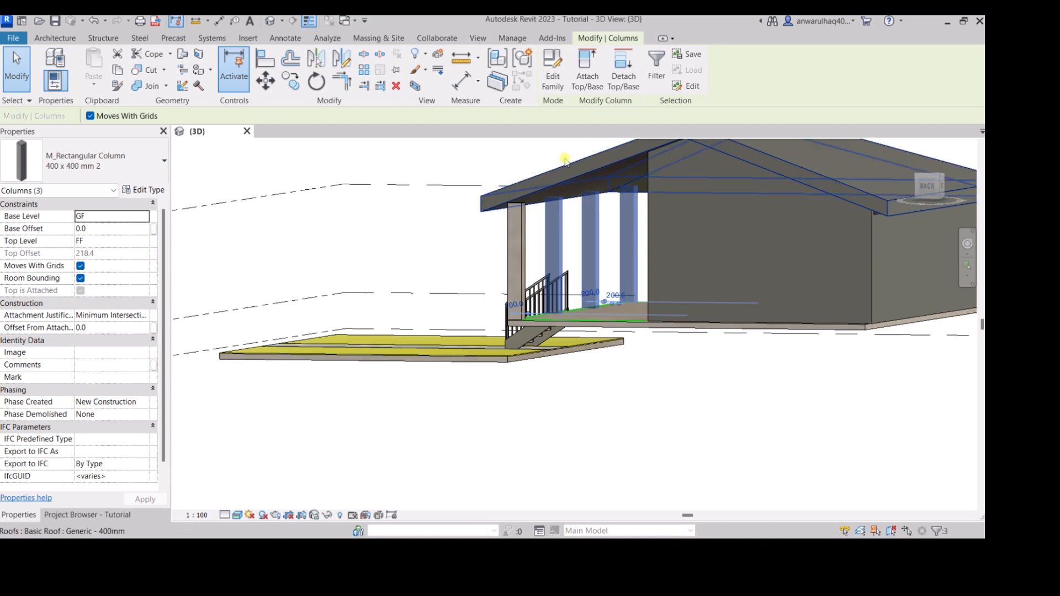
click(610, 258)
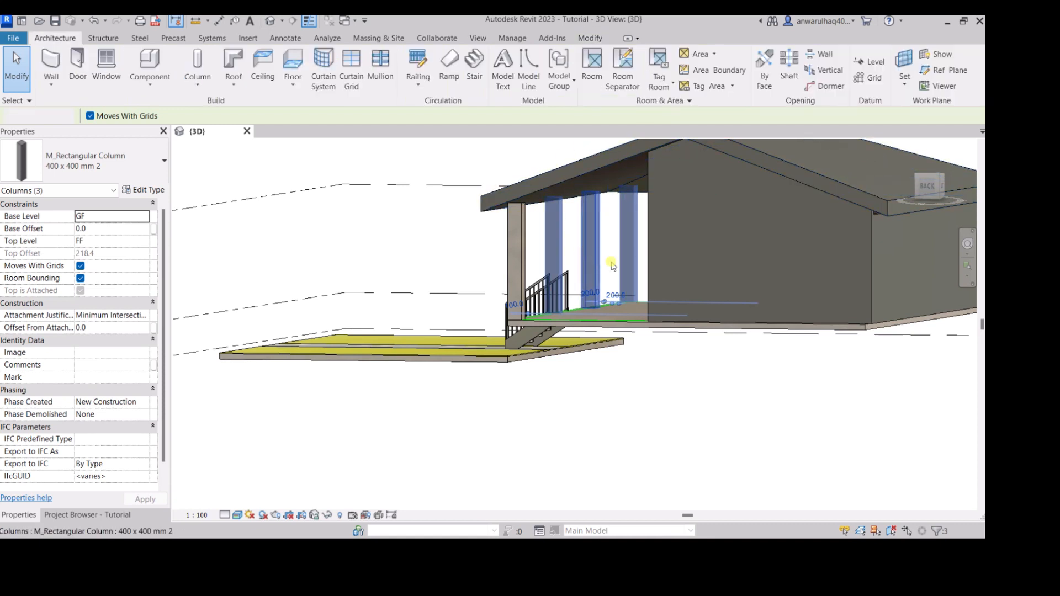
Inspect the wall and column connections to the roof from the gable end, from above and from the veranda side.
scroll(608, 262, down, 1)
shift+middle_drag(632, 291, 684, 316)
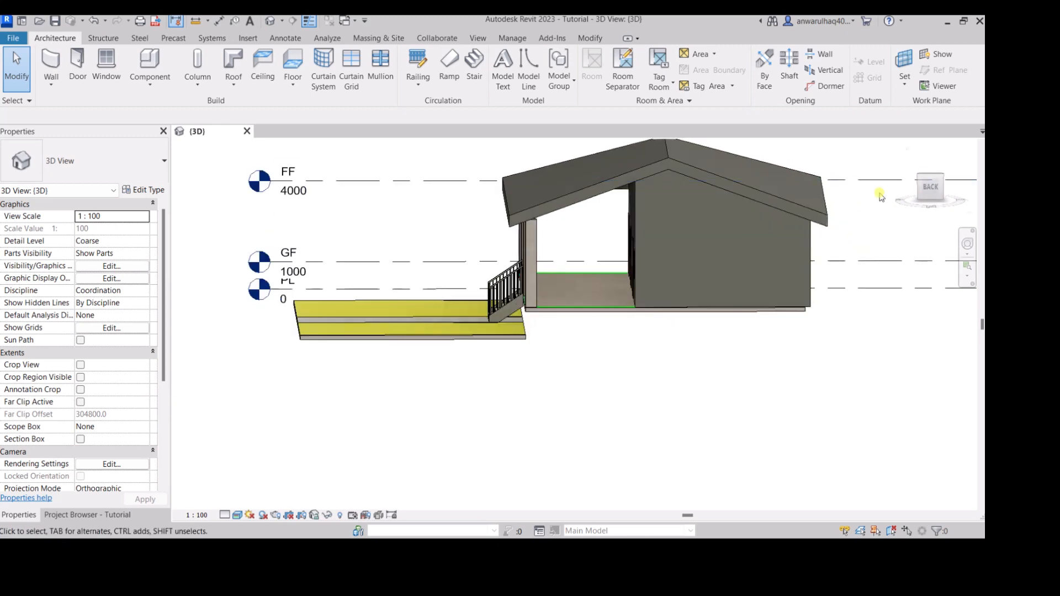
click(906, 154)
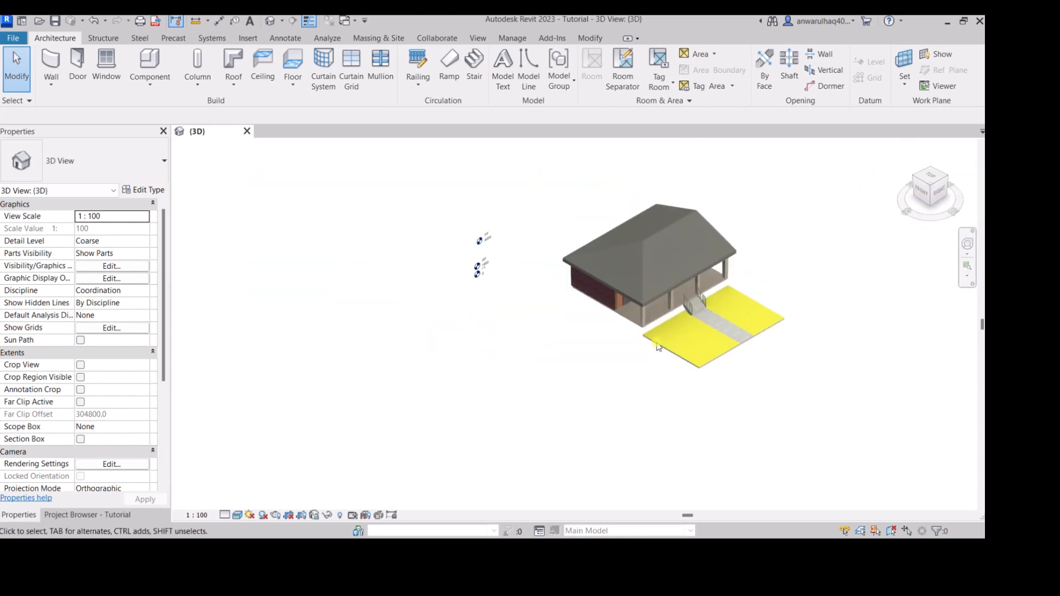
shift+middle_drag(579, 309, 612, 369)
scroll(661, 367, up, 4)
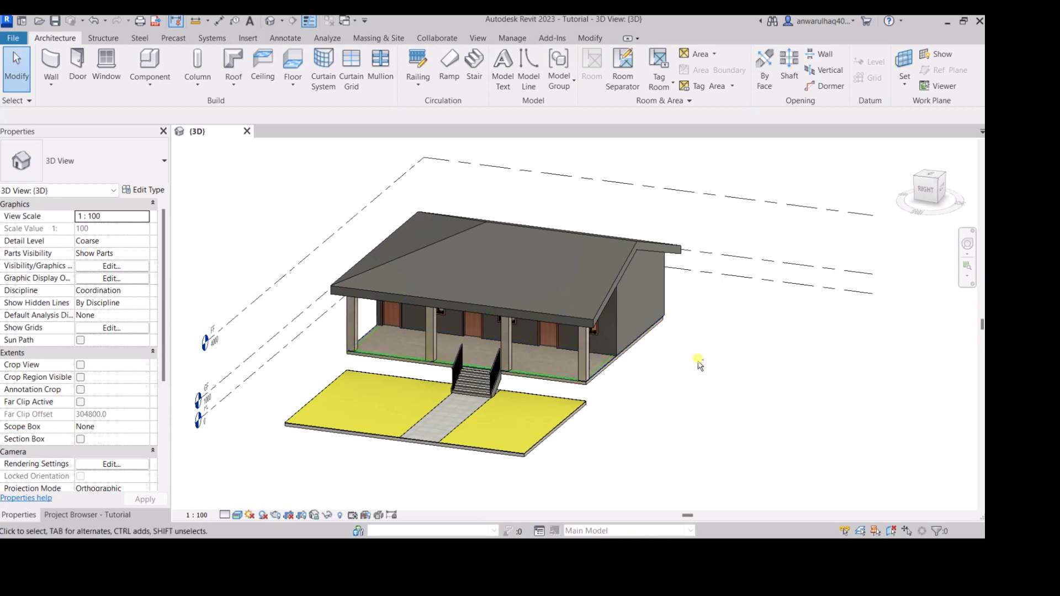
shift+middle_drag(704, 365, 553, 286)
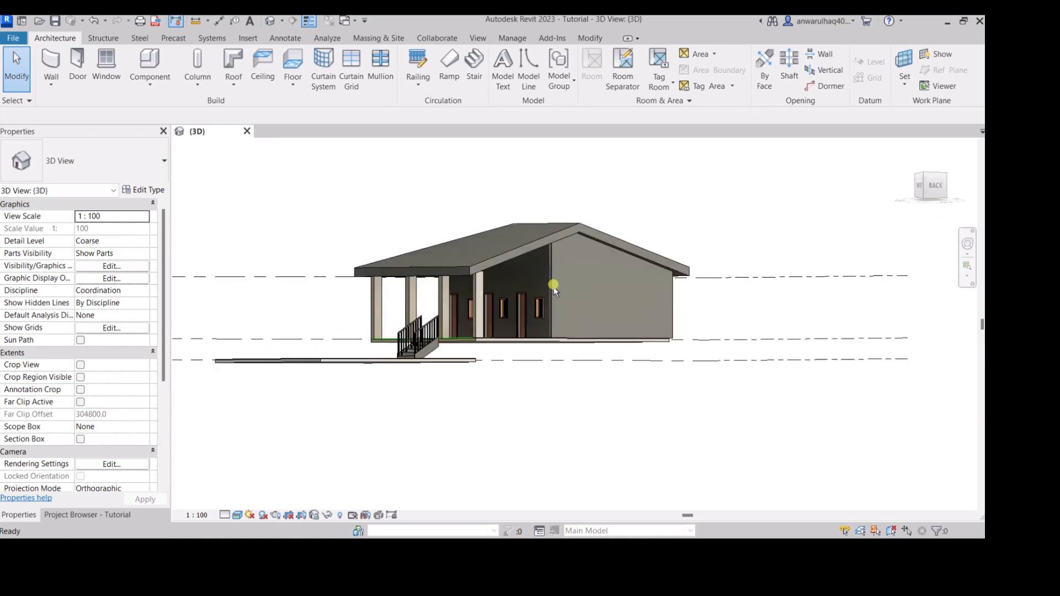
click(553, 287)
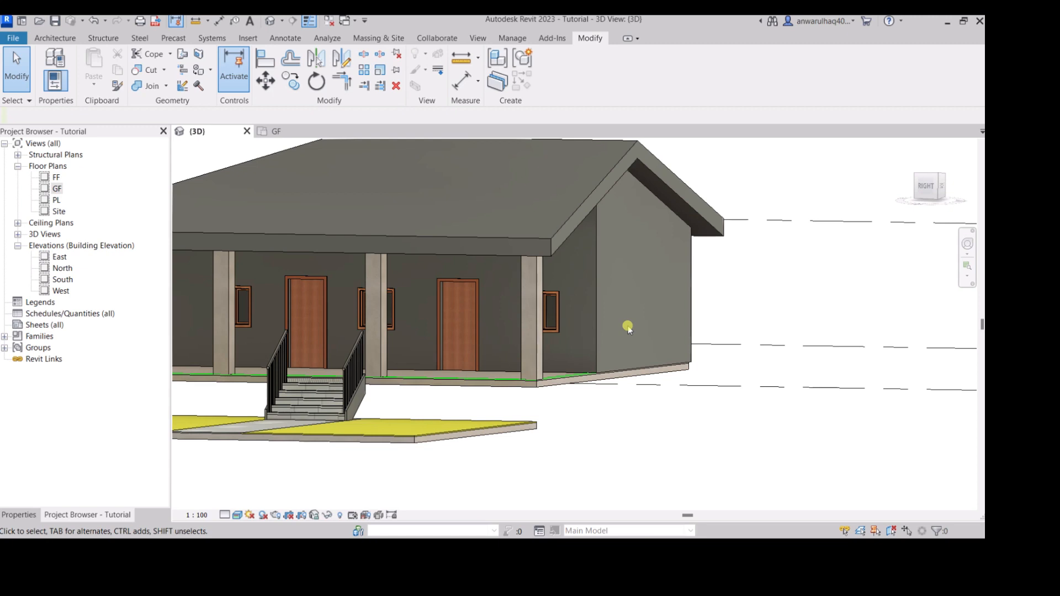
Split the gable-end wall horizontally at about eaves height into a lower wall and an upper gable part.
click(597, 251)
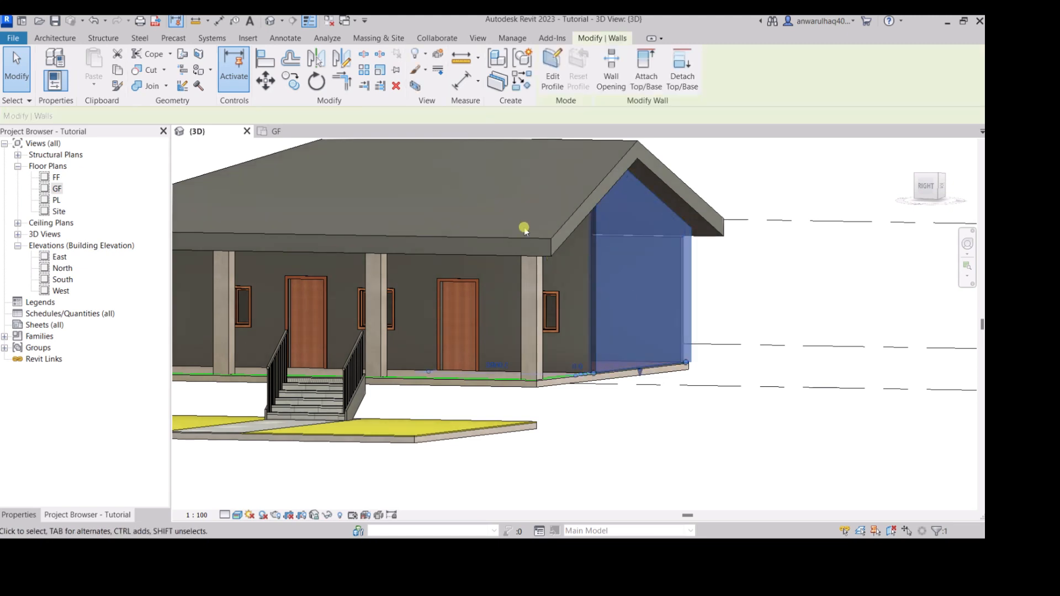
click(364, 54)
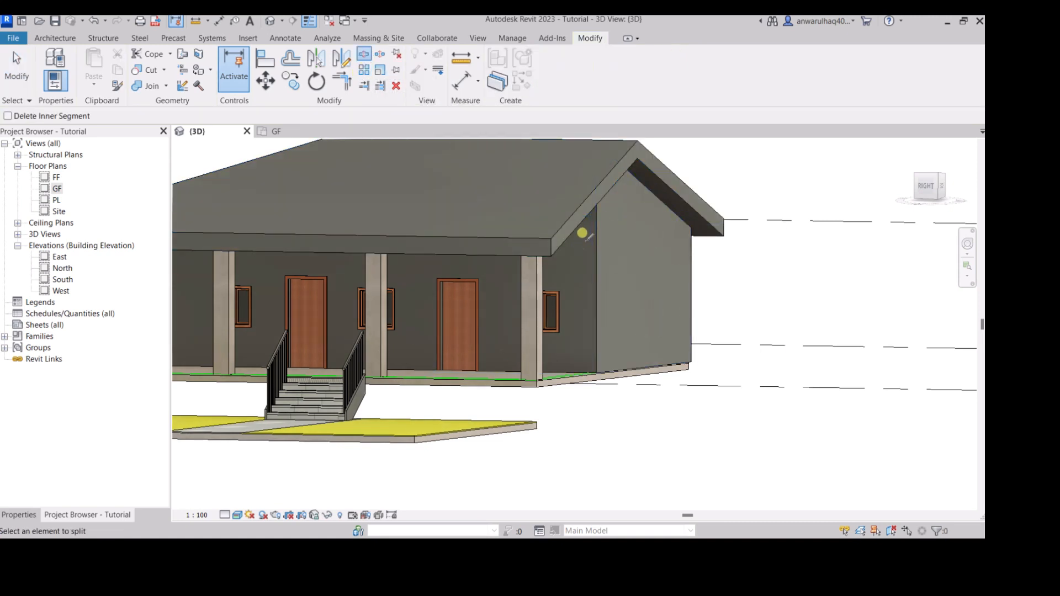
scroll(584, 221, up, 4)
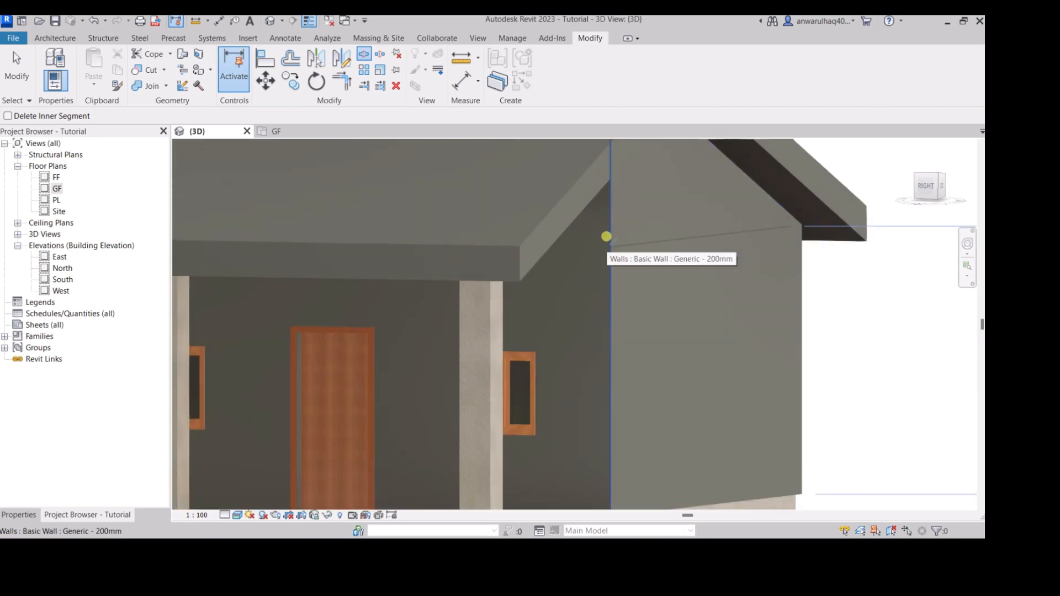
click(606, 236)
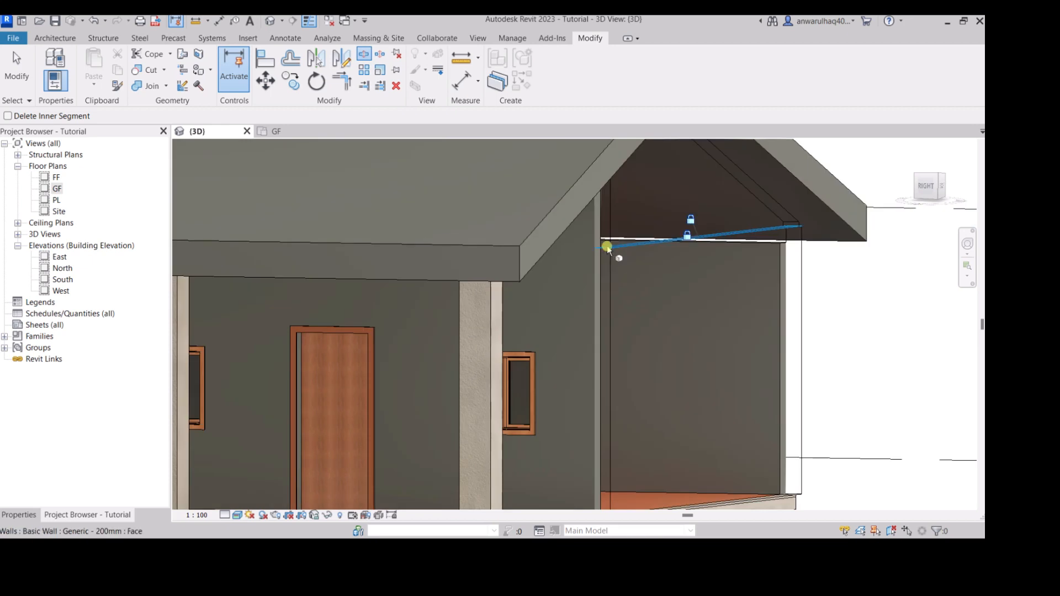
key(s)
key(f)
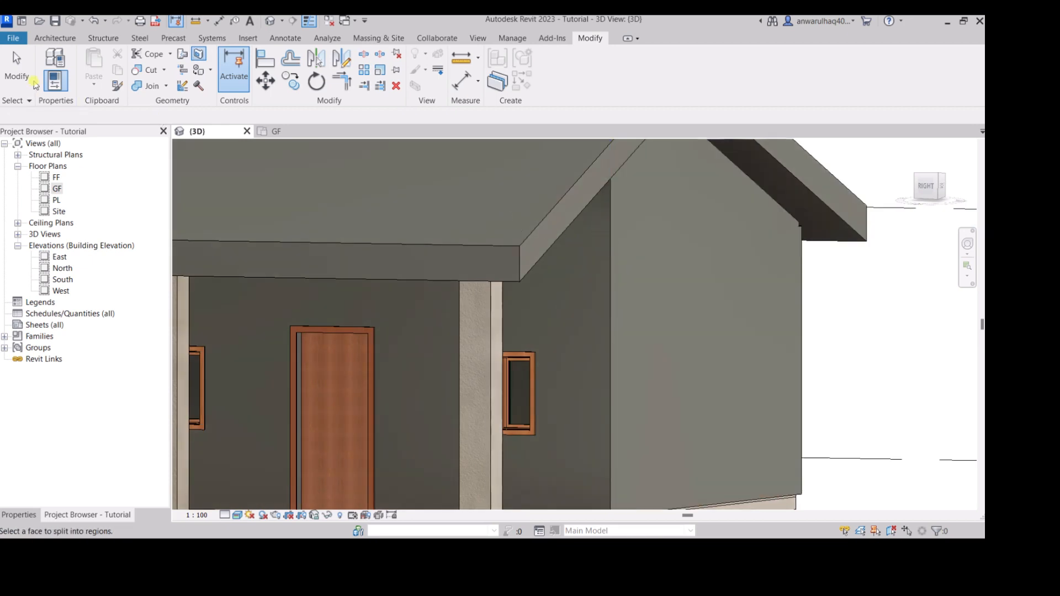
click(17, 65)
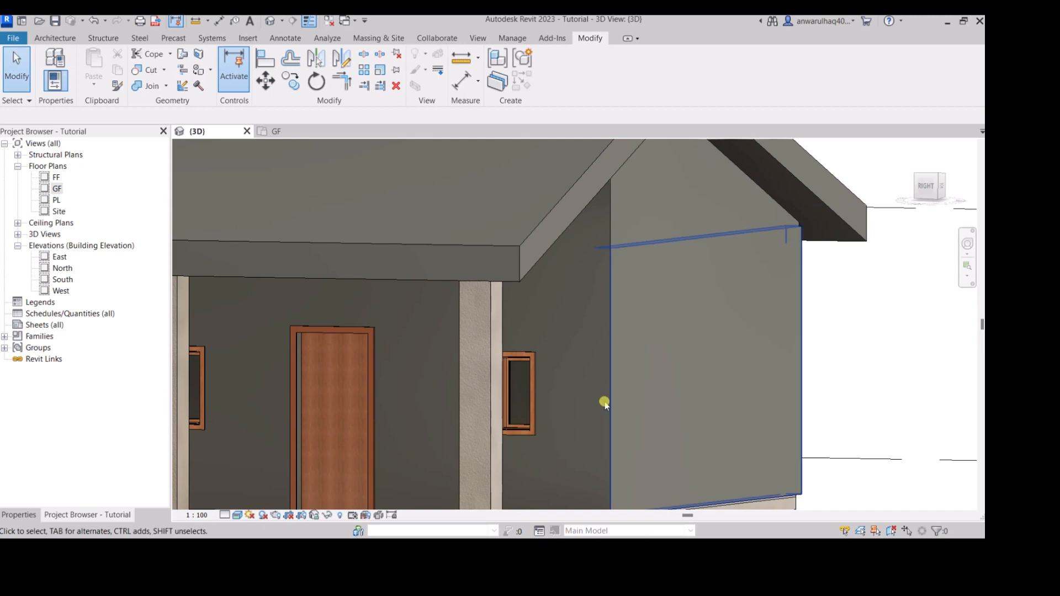
Lower the top of the lower gable-end wall to the level line at the eaves and check the upper part from the back.
click(613, 343)
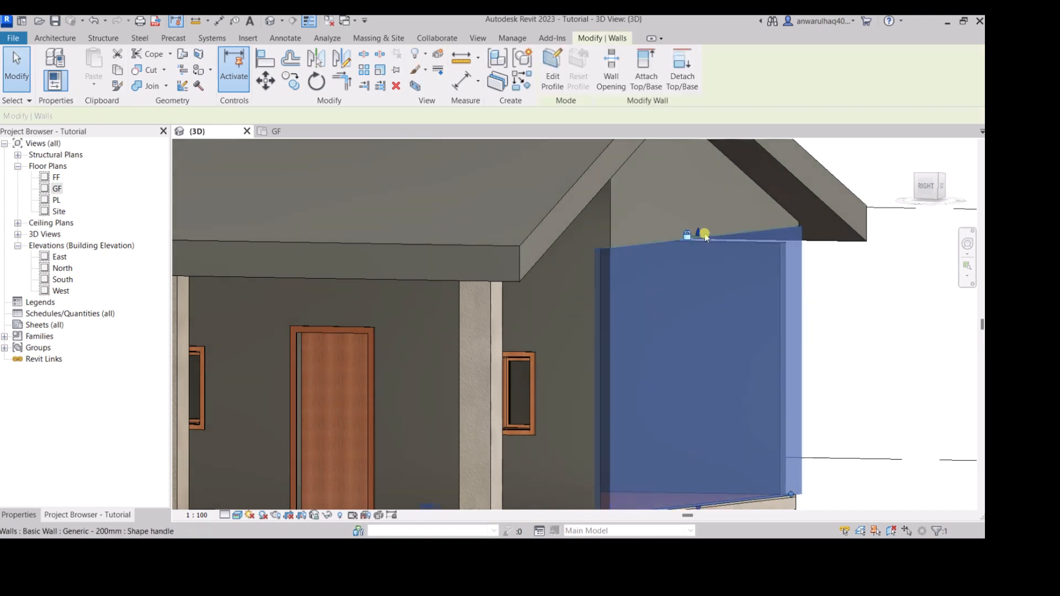
drag(704, 235, 689, 256)
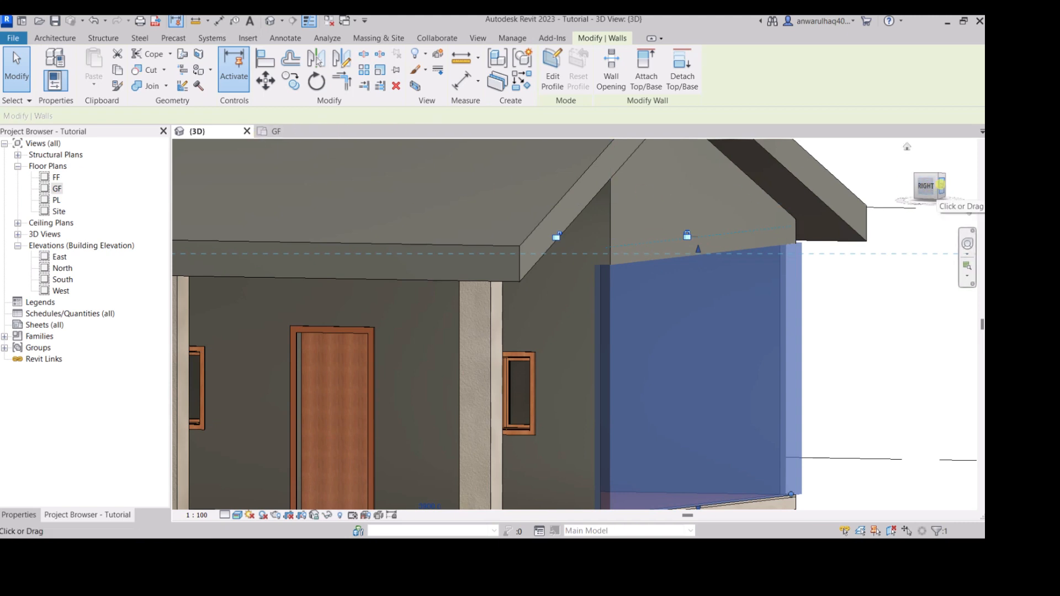
click(940, 185)
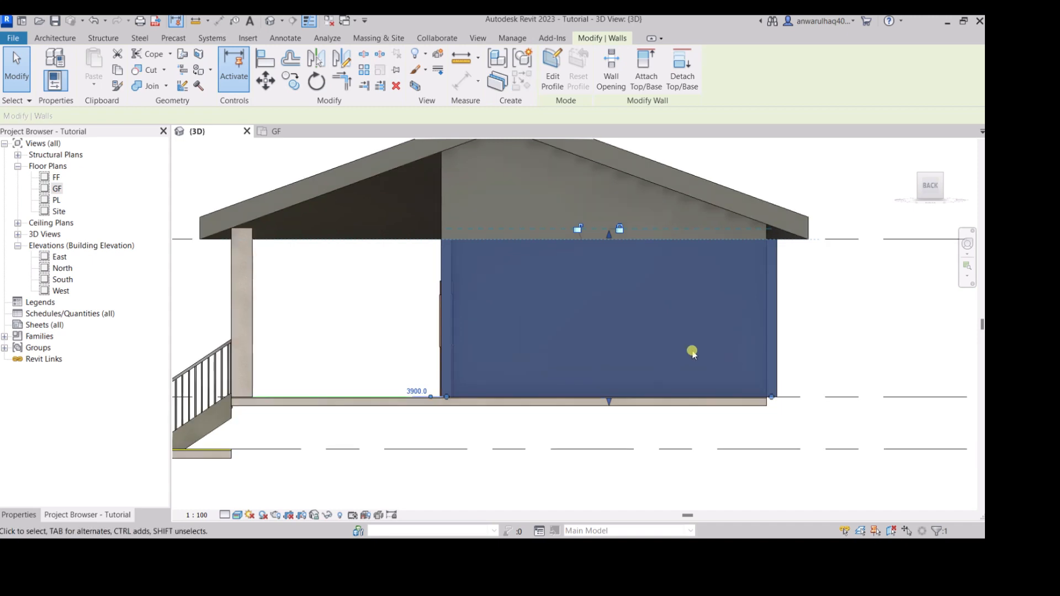
key(Escape)
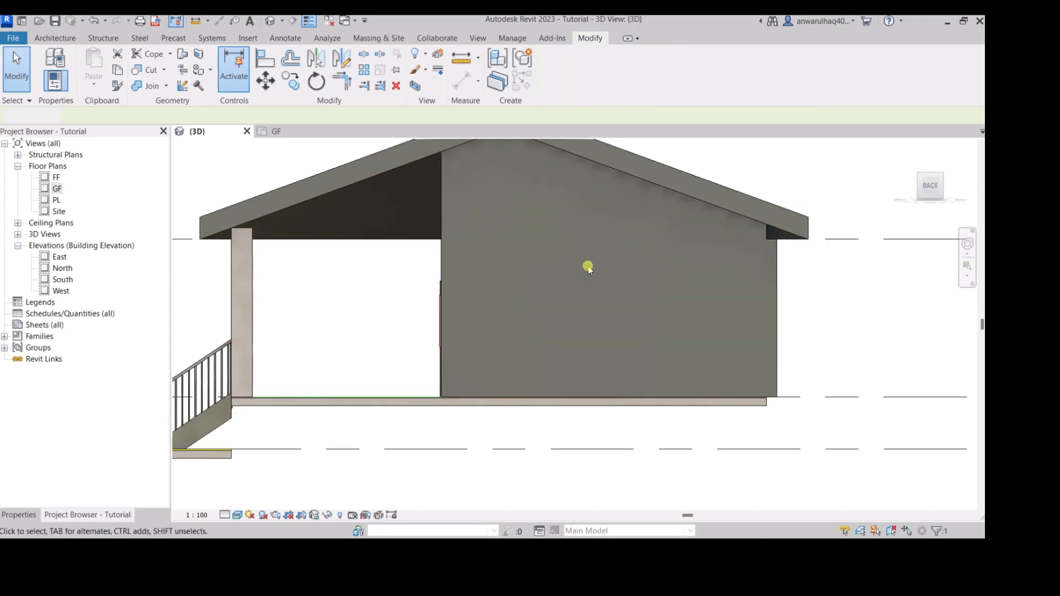
click(627, 238)
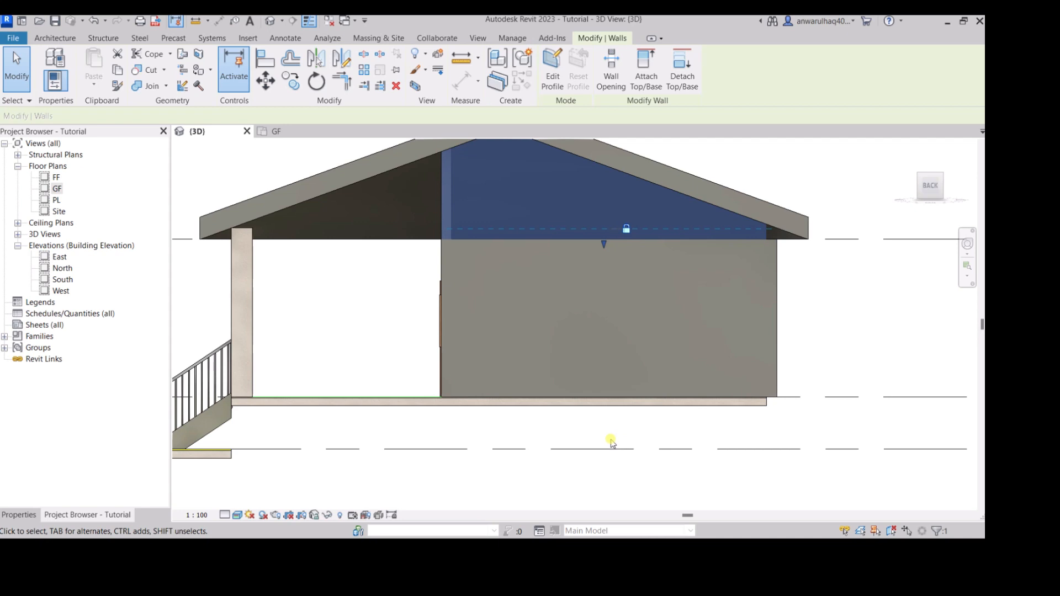
shift+middle_drag(615, 438, 671, 445)
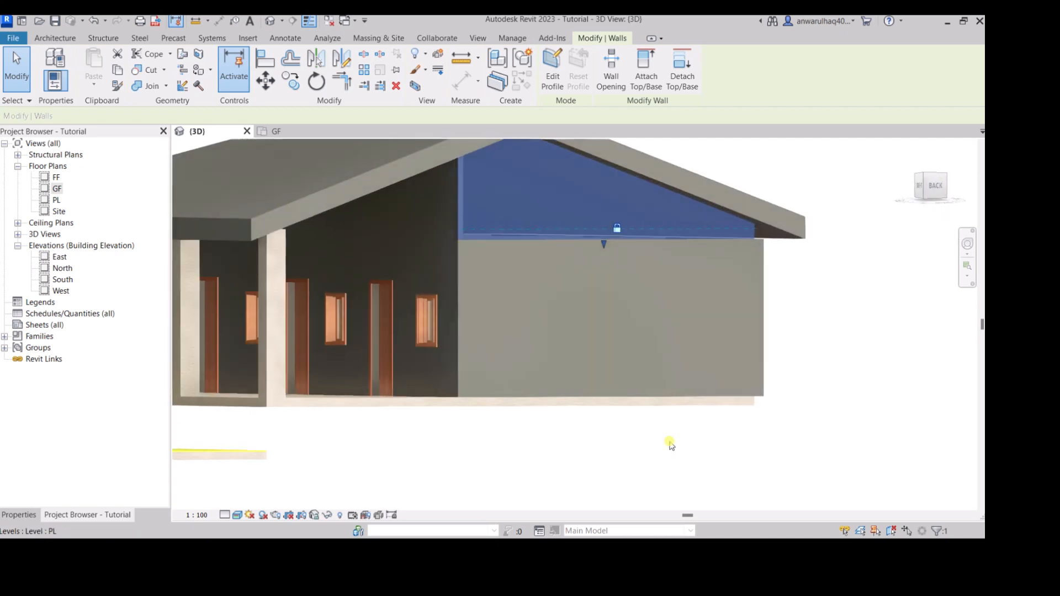